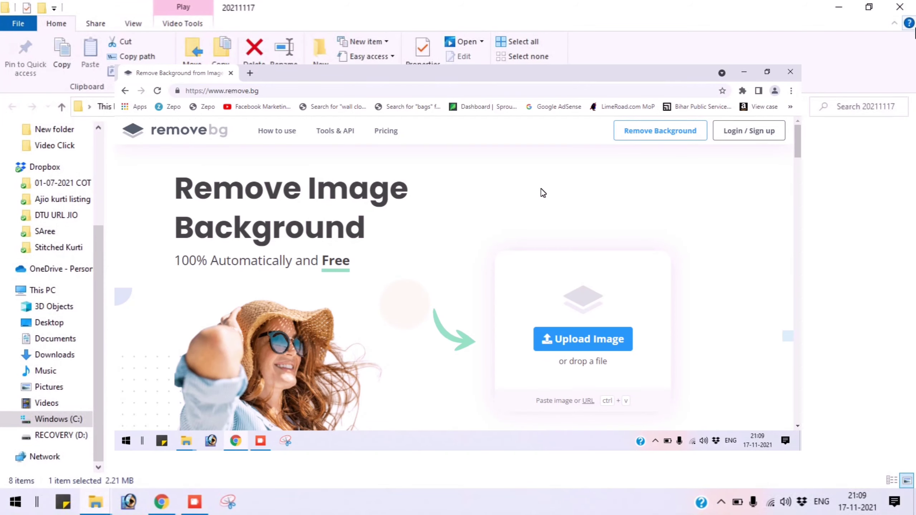
Close the 20211117 folder window
click(900, 7)
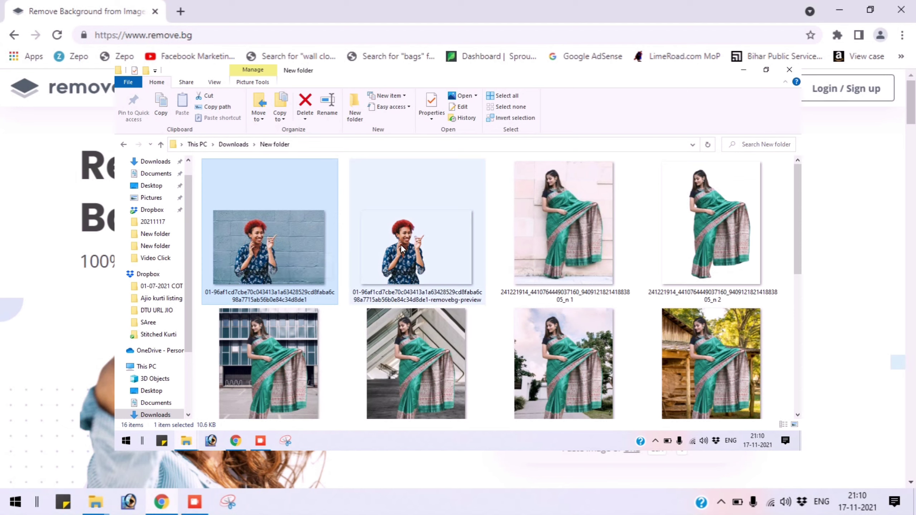
Select the first saree photo in New folder, browse the thumbnails, and return to remove.bg
click(558, 201)
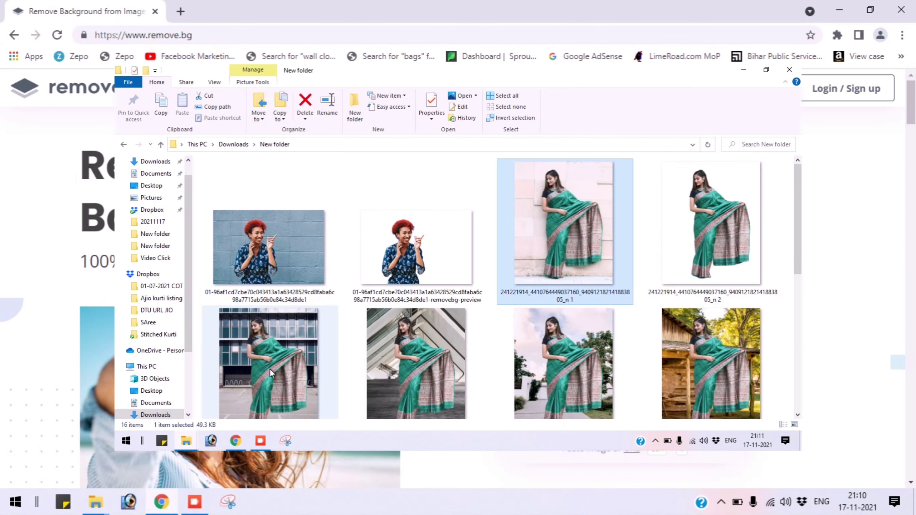
scroll(285, 354, down, 1)
scroll(635, 325, down, 5)
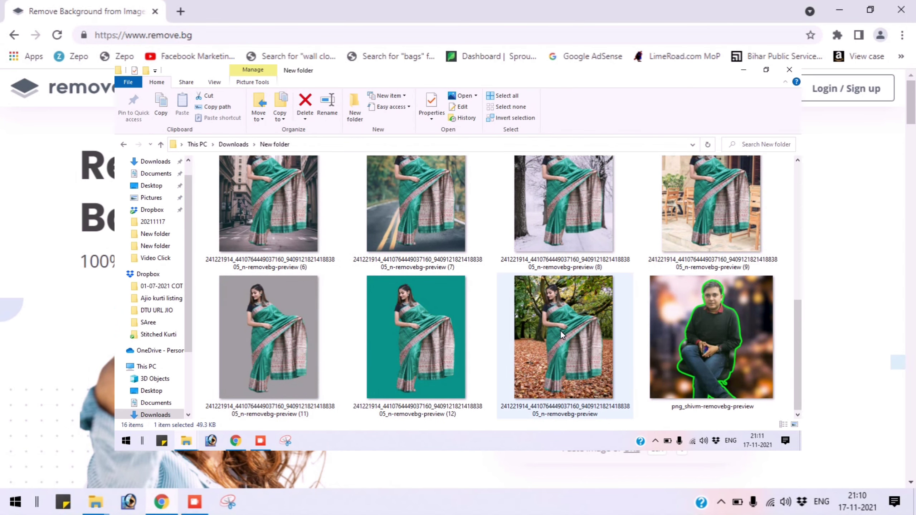
scroll(560, 328, up, 5)
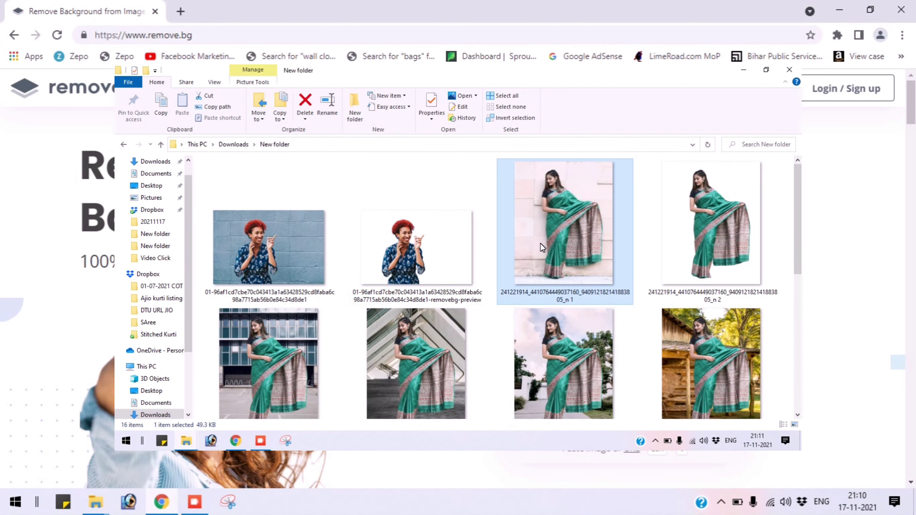
mouse_move(563, 223)
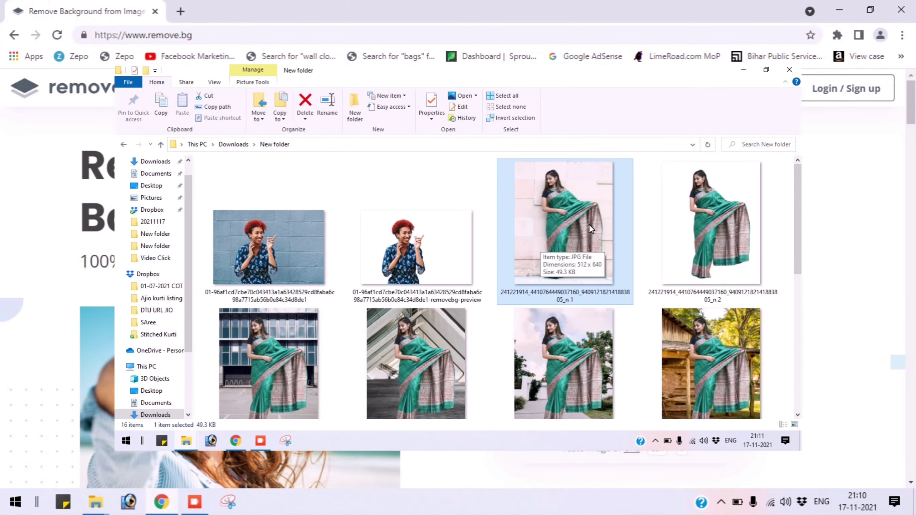
key(alt+Tab)
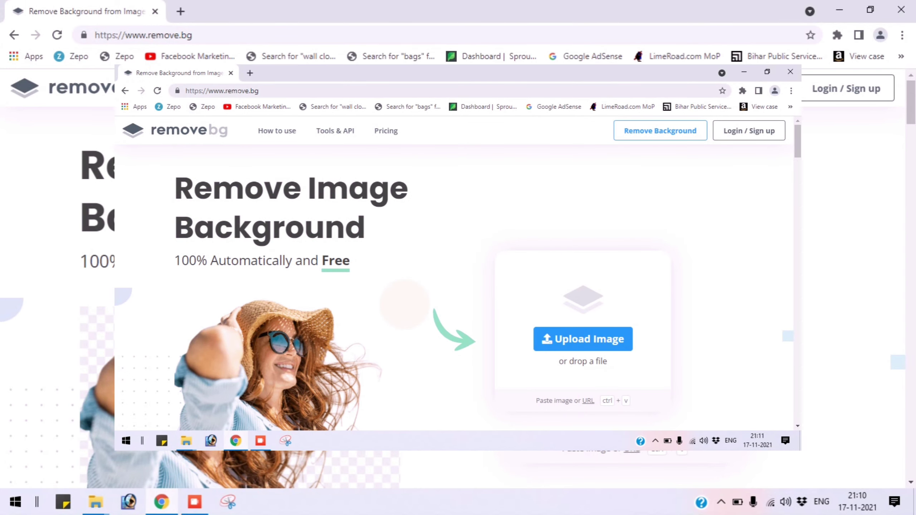
Upload the red-haired woman's photo from the Downloads saree folder to remove.bg
click(256, 90)
key(alt+Tab)
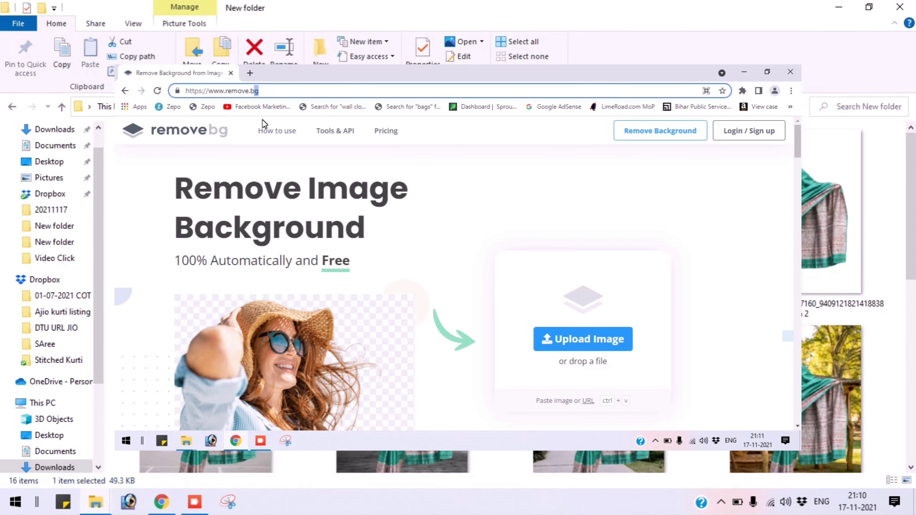
scroll(547, 274, down, 2)
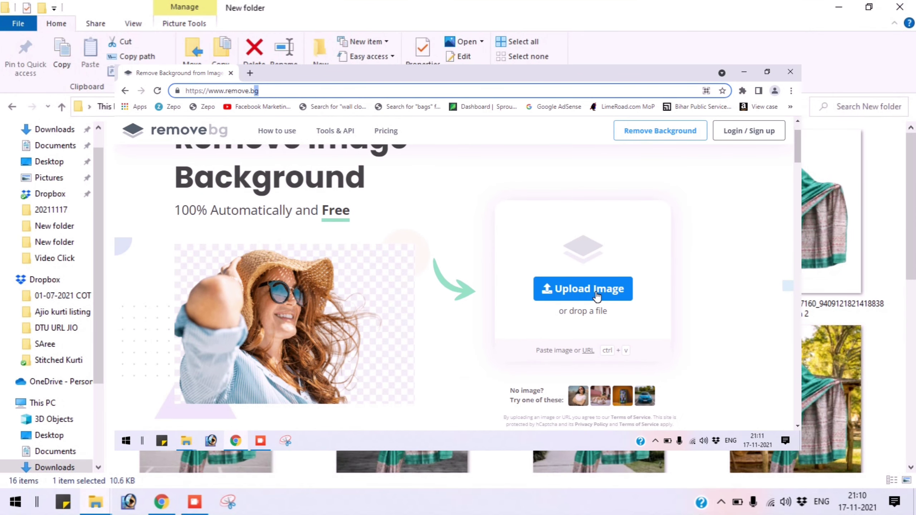
click(597, 296)
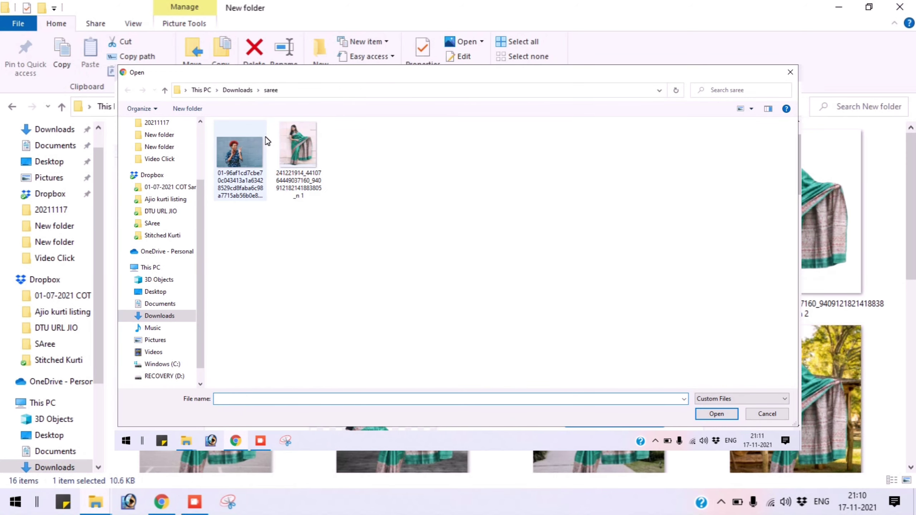
double_click(239, 152)
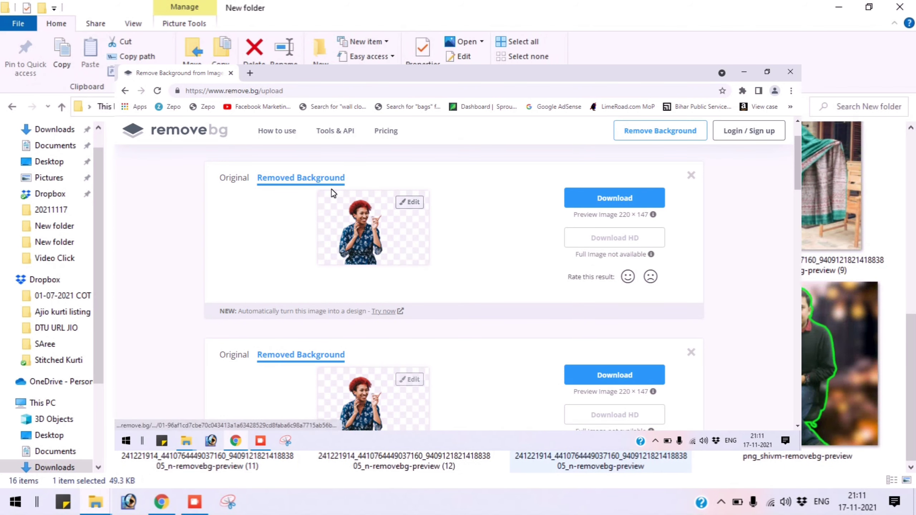
Save the red-haired woman's cut-out as a PNG in the Downloads saree folder
click(628, 206)
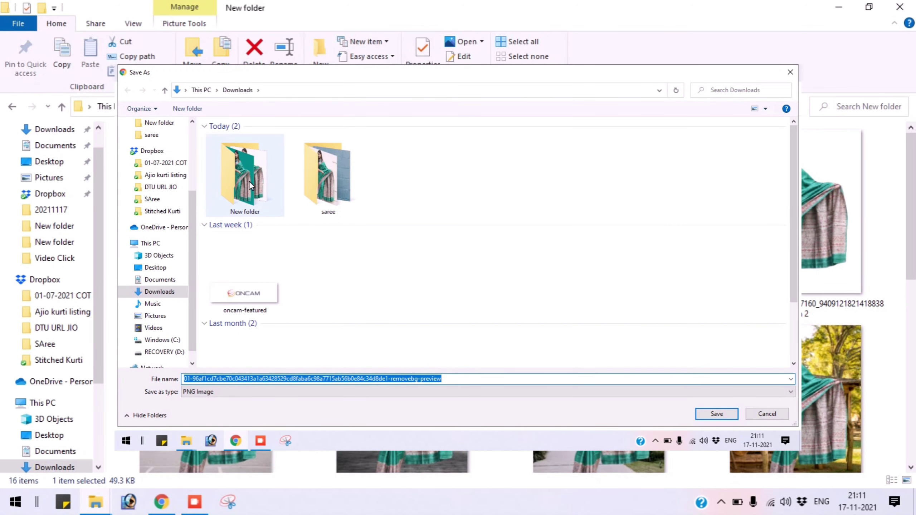
double_click(343, 179)
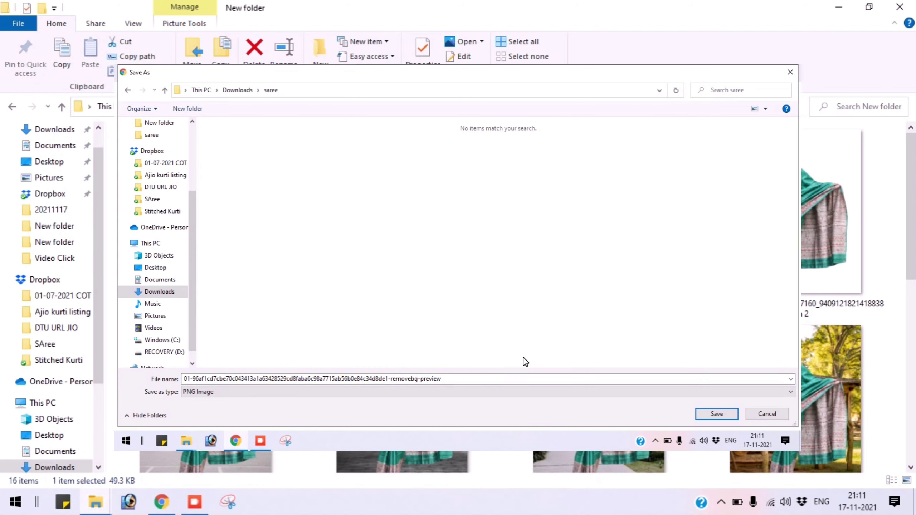
click(720, 413)
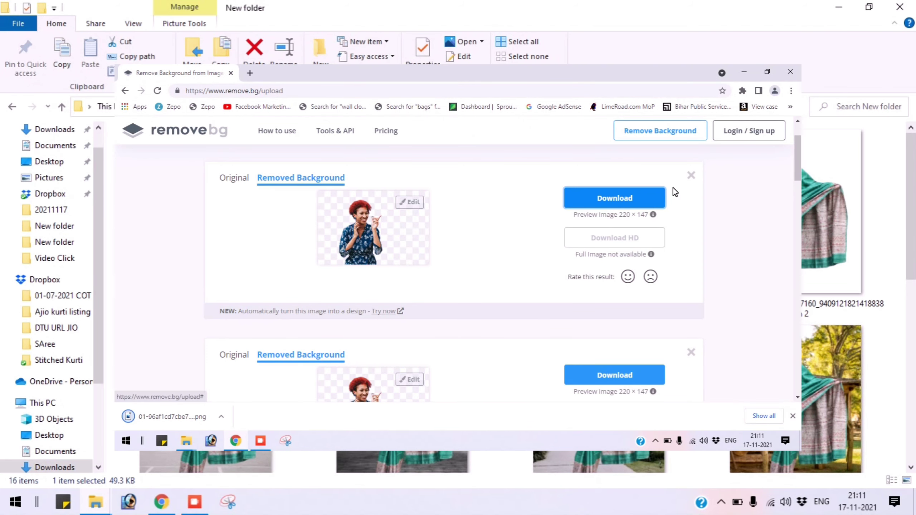
Download the cut-out again, bringing up a second Save As prompt
click(628, 199)
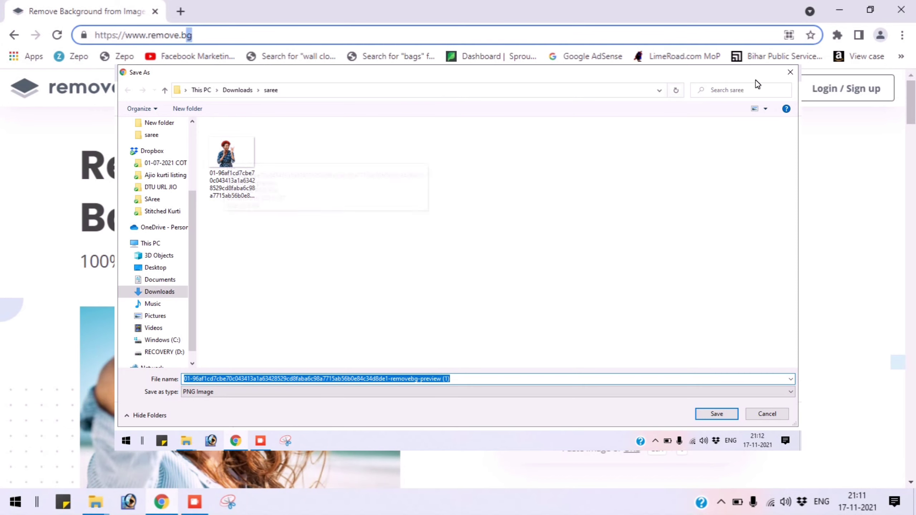
ctrl+scroll(378, 250, up, 2)
ctrl+scroll(346, 249, up, 2)
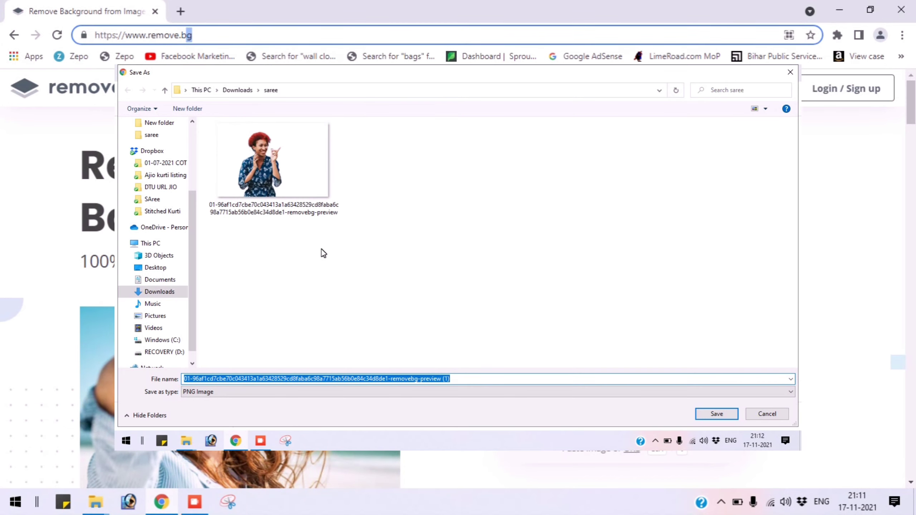
ctrl+scroll(317, 202, up, 1)
scroll(310, 213, down, 2)
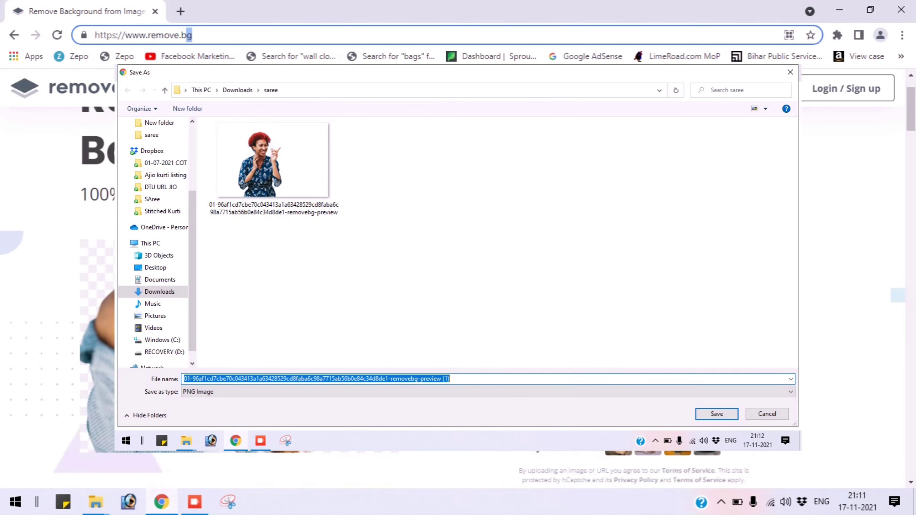
Dismiss the second save prompt and upload the green saree model photo
click(790, 74)
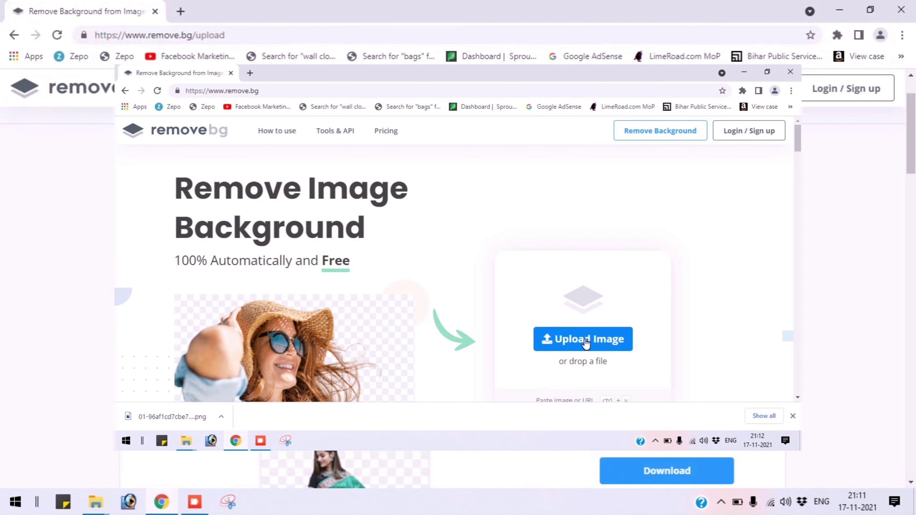
click(583, 340)
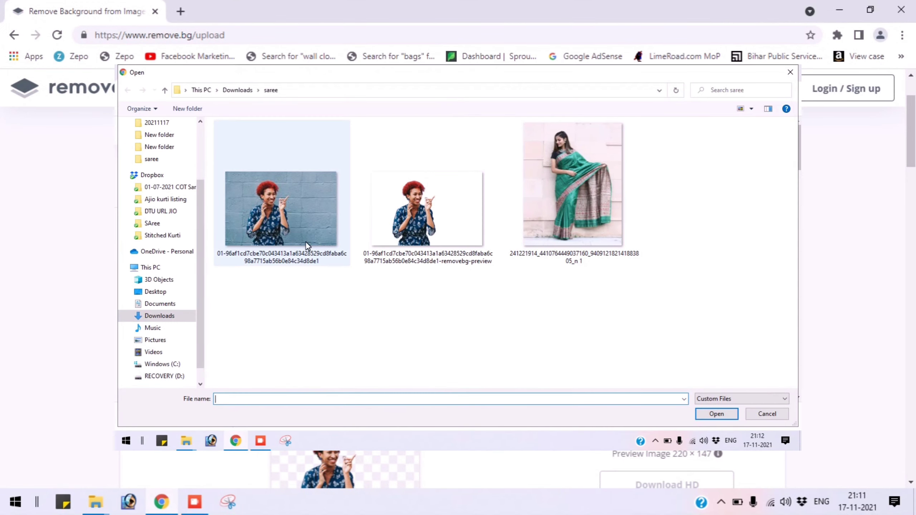
double_click(574, 185)
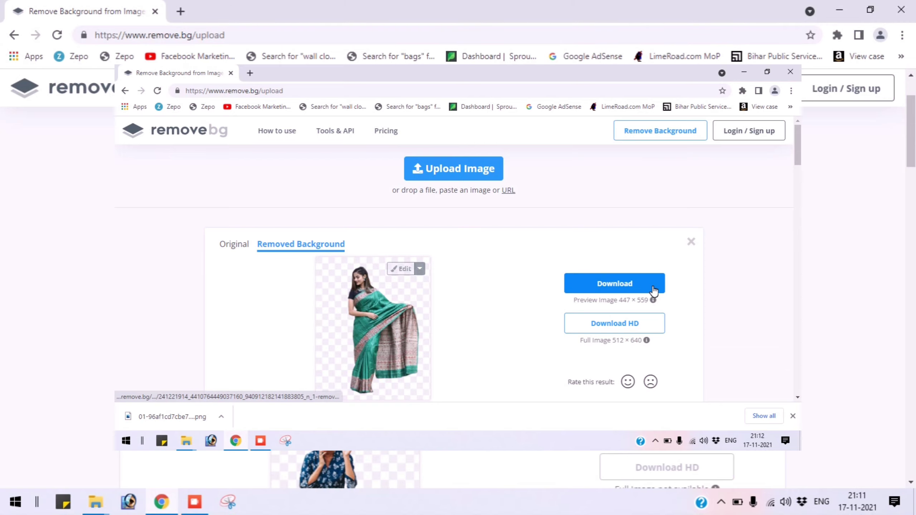
scroll(541, 296, down, 2)
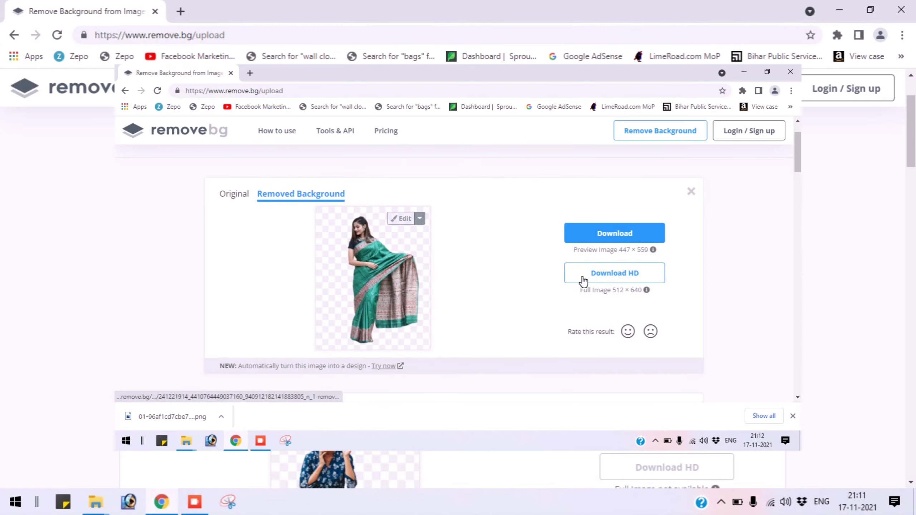
Save the green saree model's cut-out PNG into the Downloads saree folder
click(631, 241)
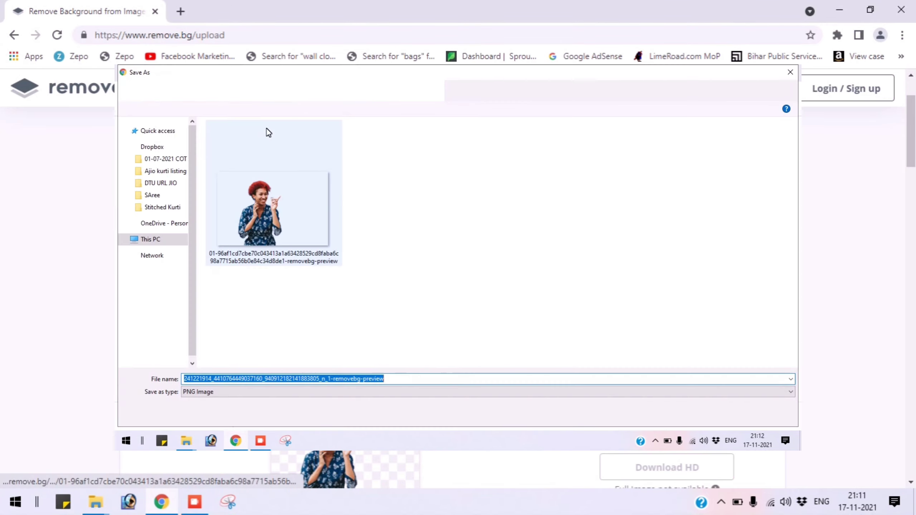
click(716, 414)
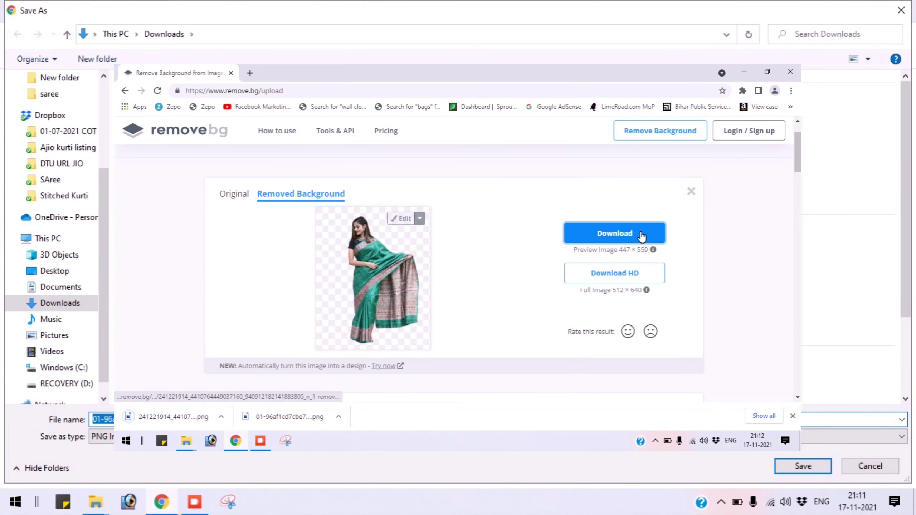
click(640, 232)
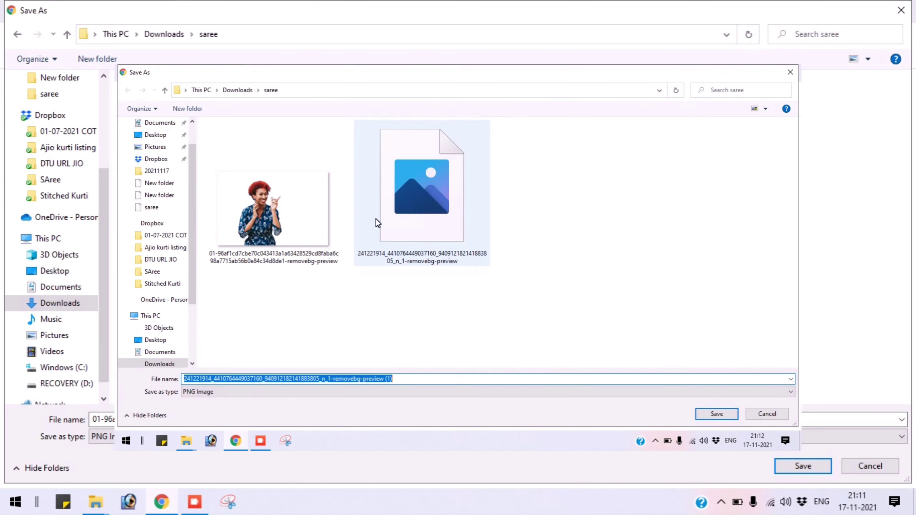
click(811, 464)
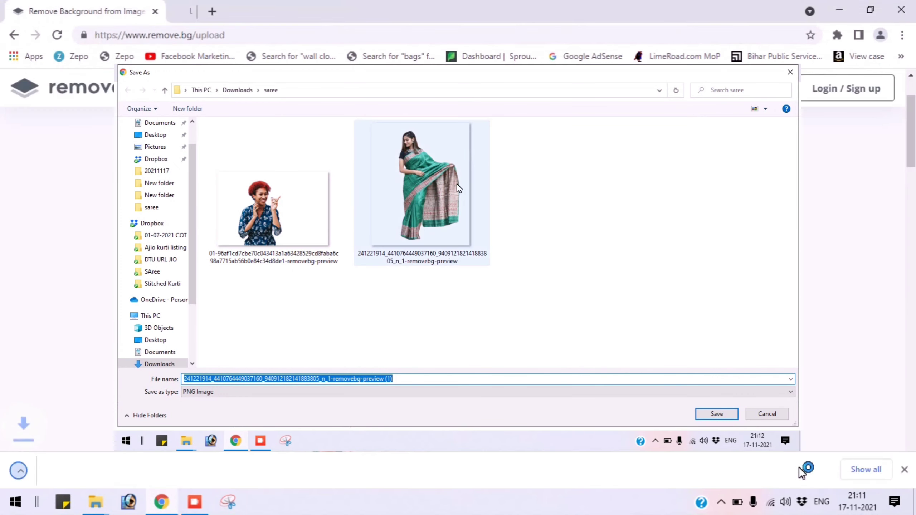
click(788, 72)
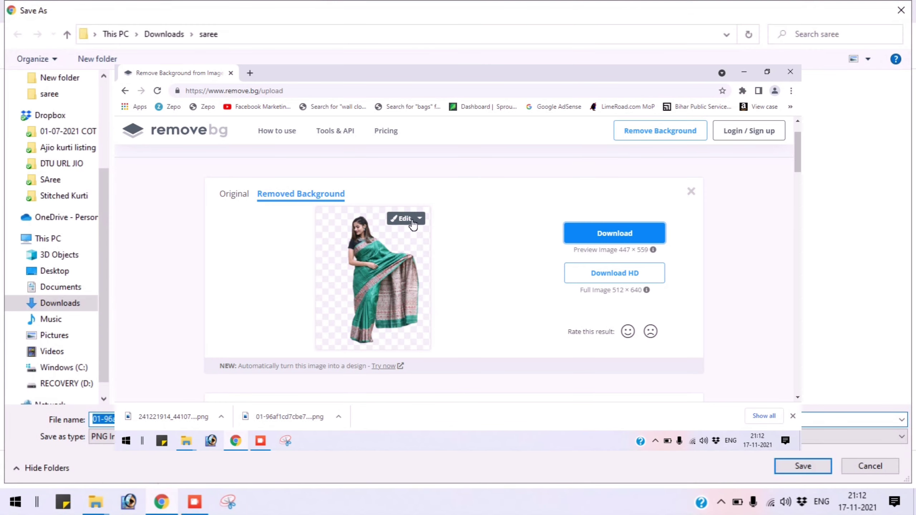
Open the background editor for the saree cut-out and dismiss the leftover save prompt
click(404, 218)
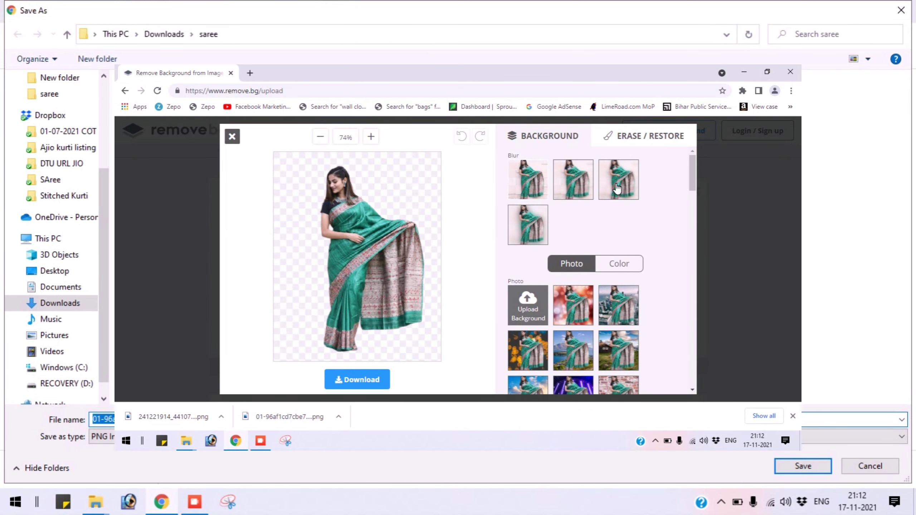
click(898, 12)
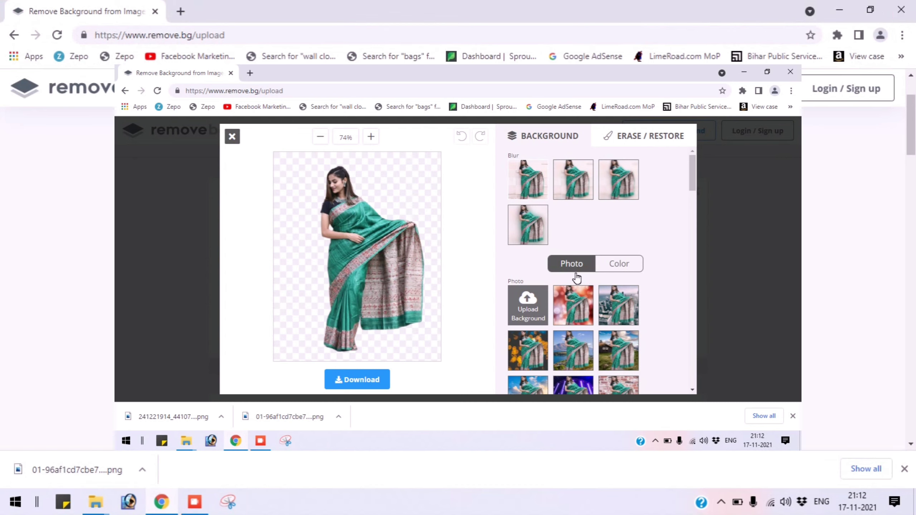
click(111, 96)
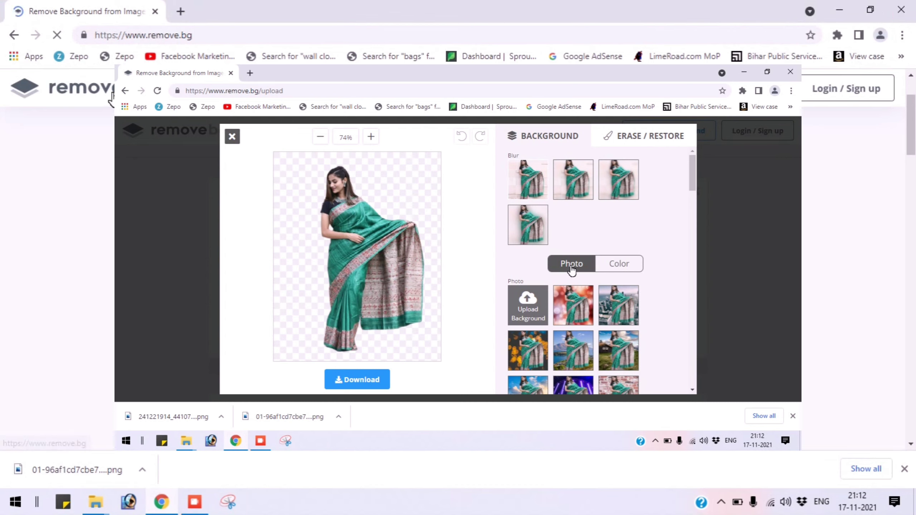
Place the red bokeh photo behind the model and start downloading the edited image
scroll(571, 242, down, 3)
scroll(576, 275, down, 2)
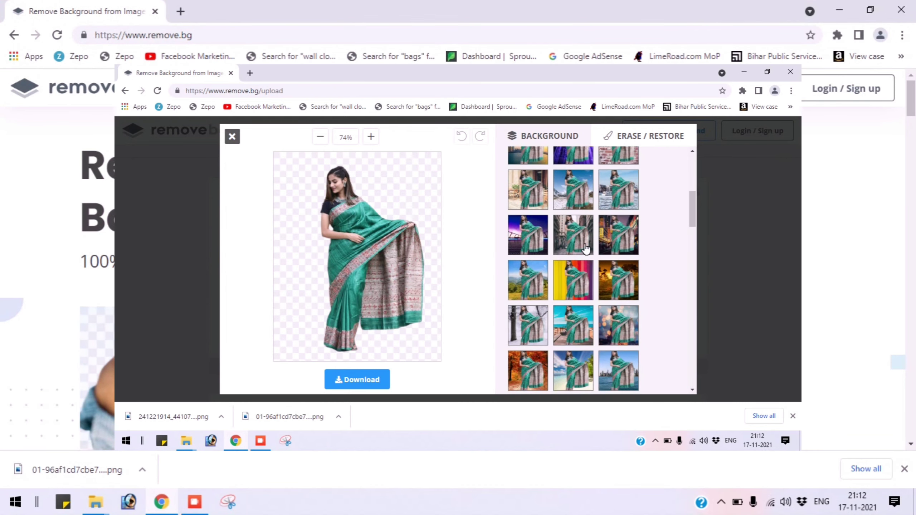
scroll(581, 285, down, 2)
scroll(586, 294, down, 2)
scroll(589, 299, down, 2)
scroll(595, 304, down, 2)
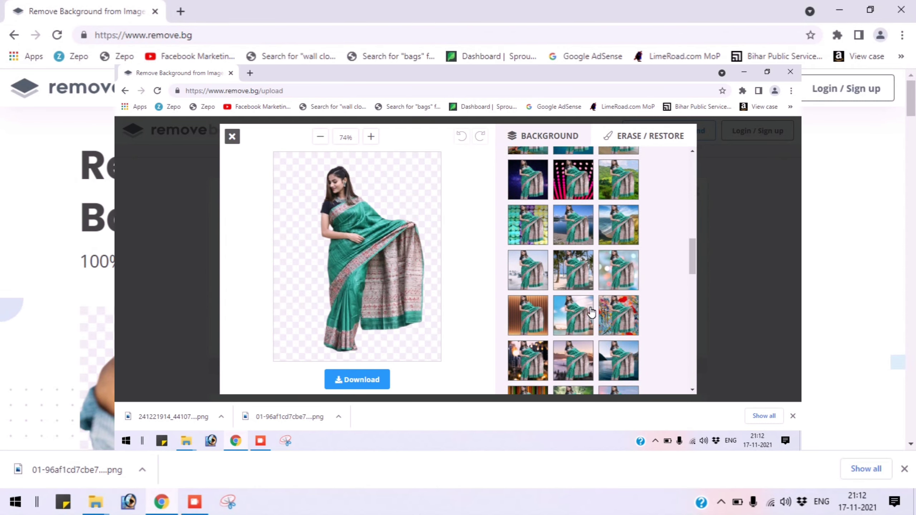
scroll(612, 319, down, 2)
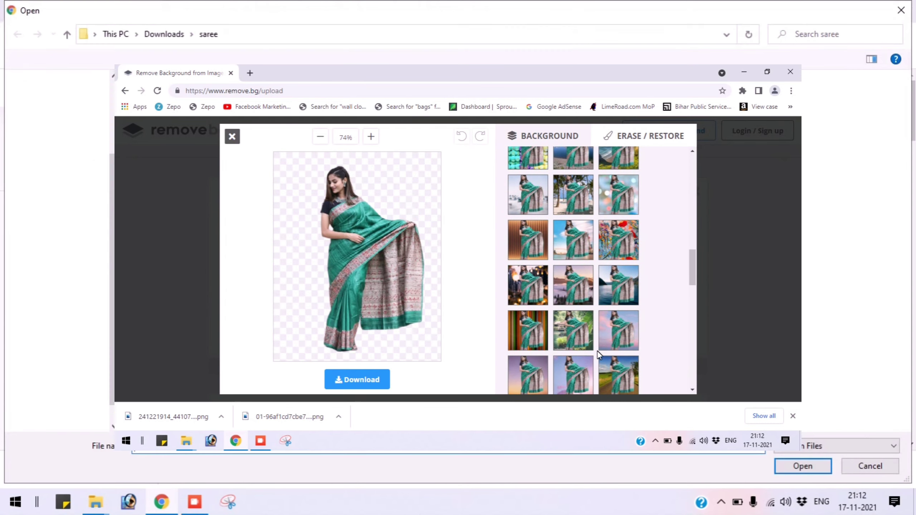
scroll(612, 325, up, 3)
scroll(624, 281, up, 3)
scroll(620, 267, up, 4)
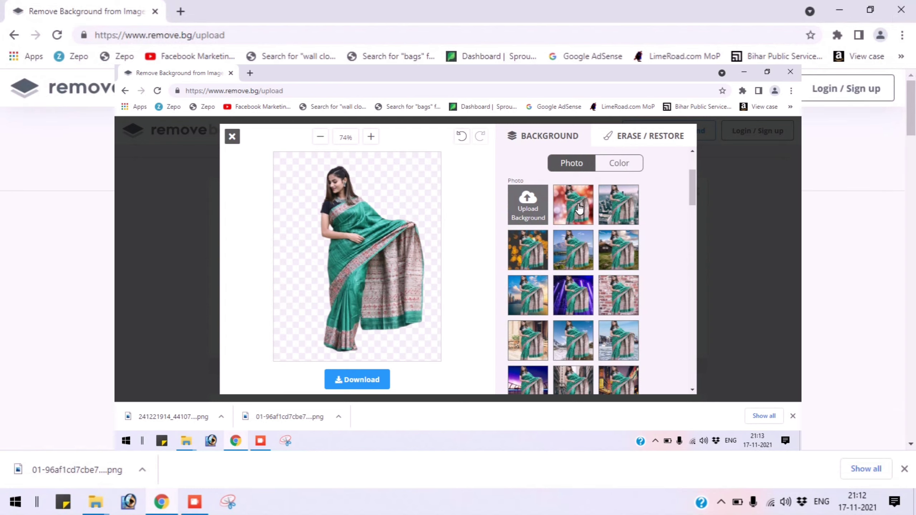
click(577, 210)
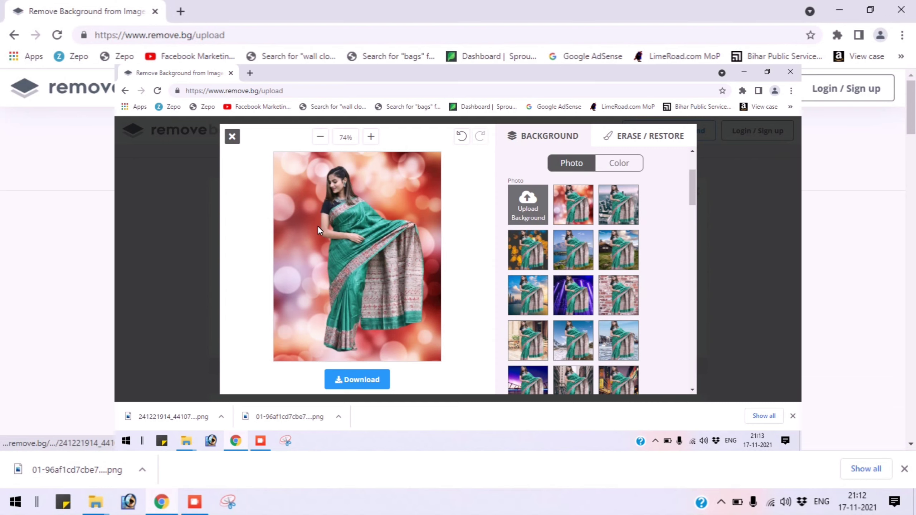
click(360, 379)
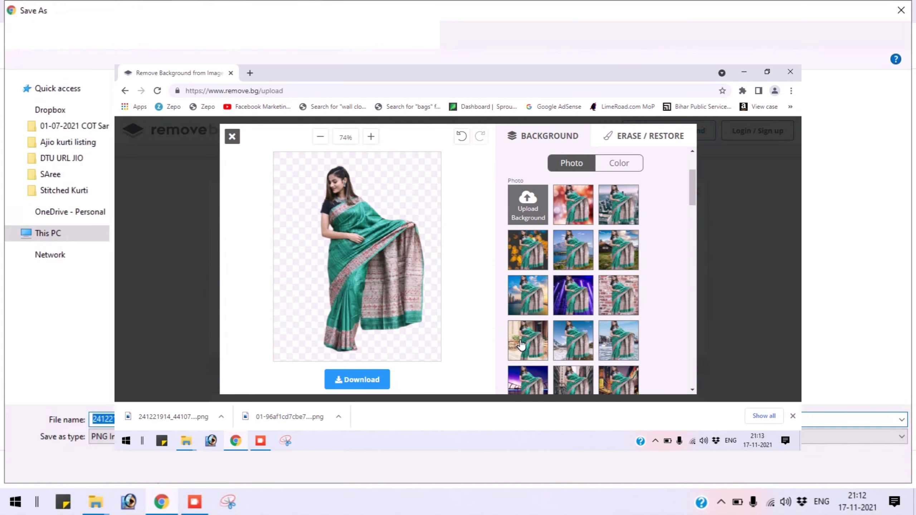
Save the pending PNG, then save the cafe-background version as a PNG in the saree folder
click(803, 466)
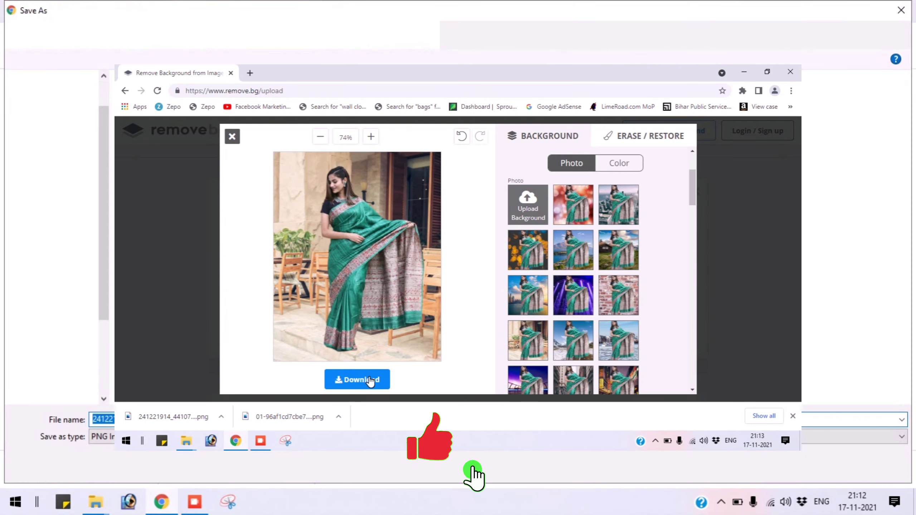
click(366, 377)
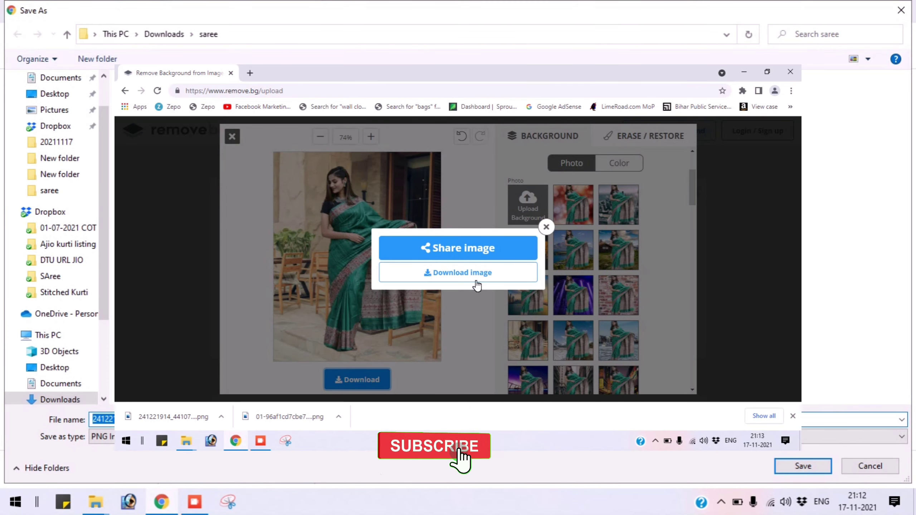
click(900, 14)
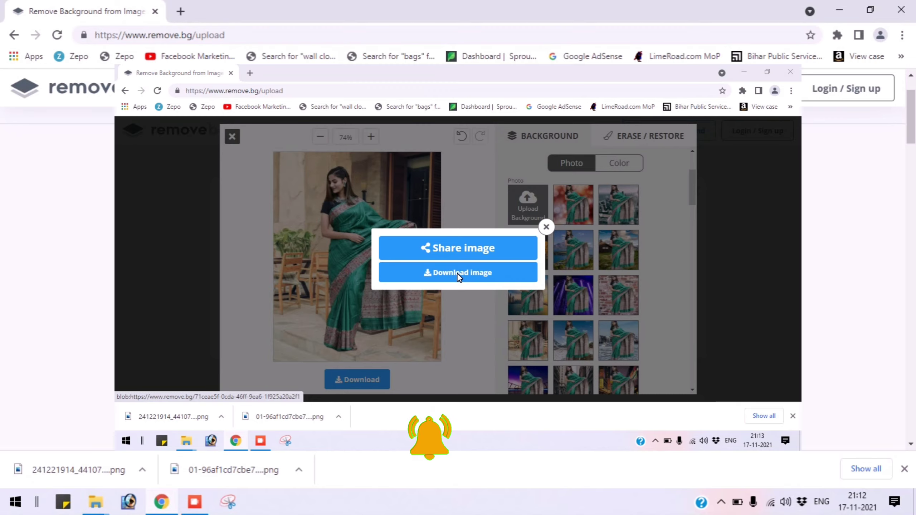
click(456, 273)
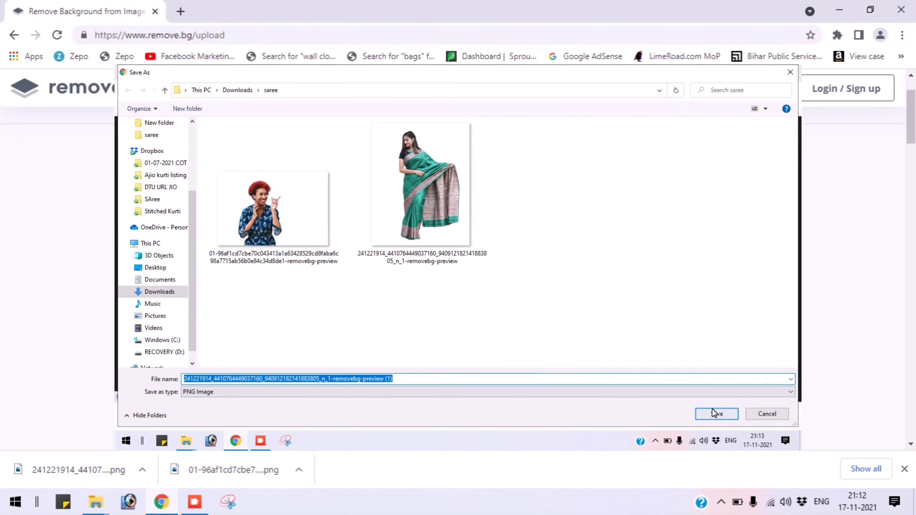
click(716, 414)
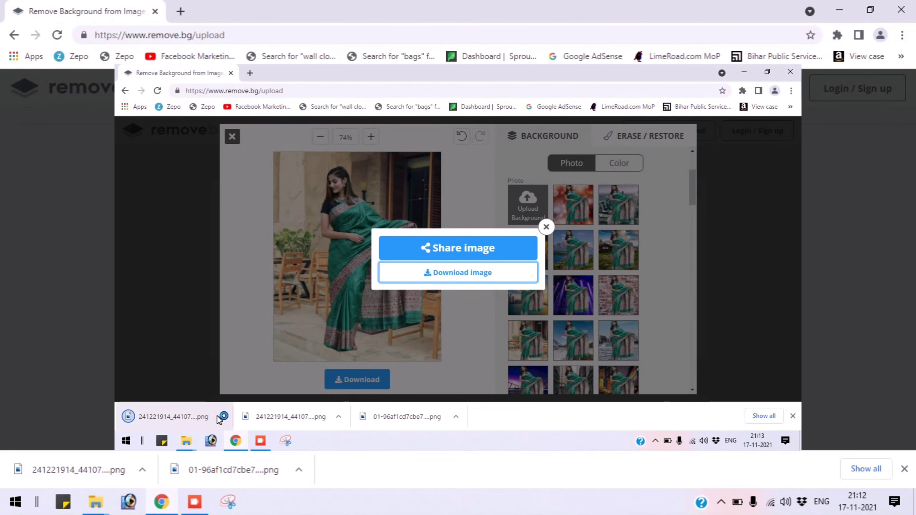
Put the saree model on the palm-tree beach background and download it as a PNG
click(547, 226)
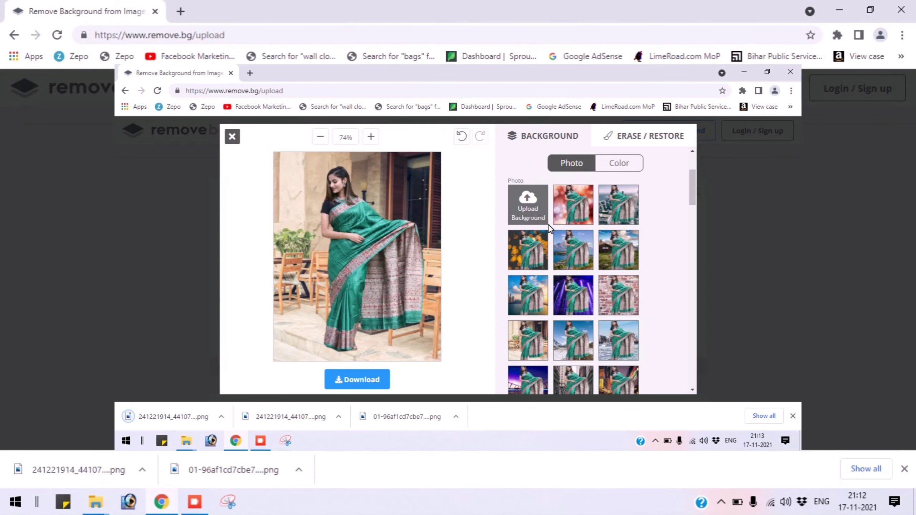
scroll(636, 300, down, 3)
scroll(655, 285, down, 2)
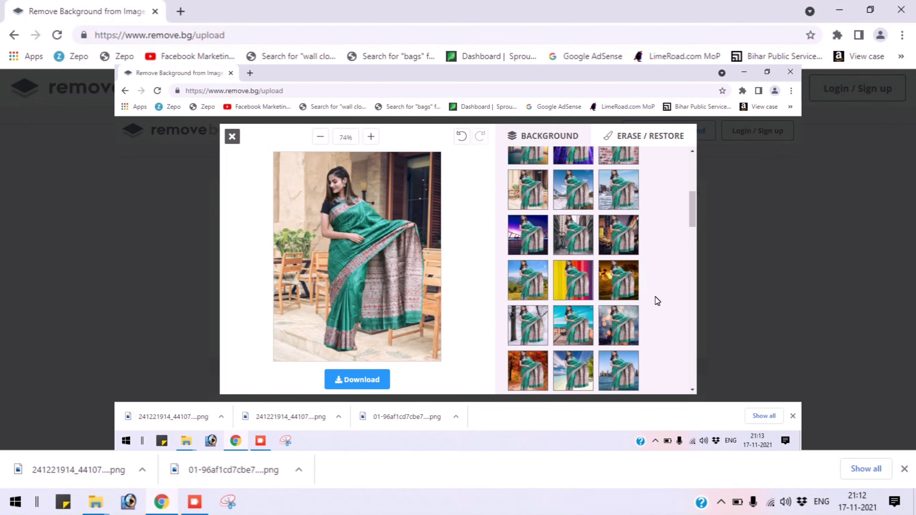
click(583, 342)
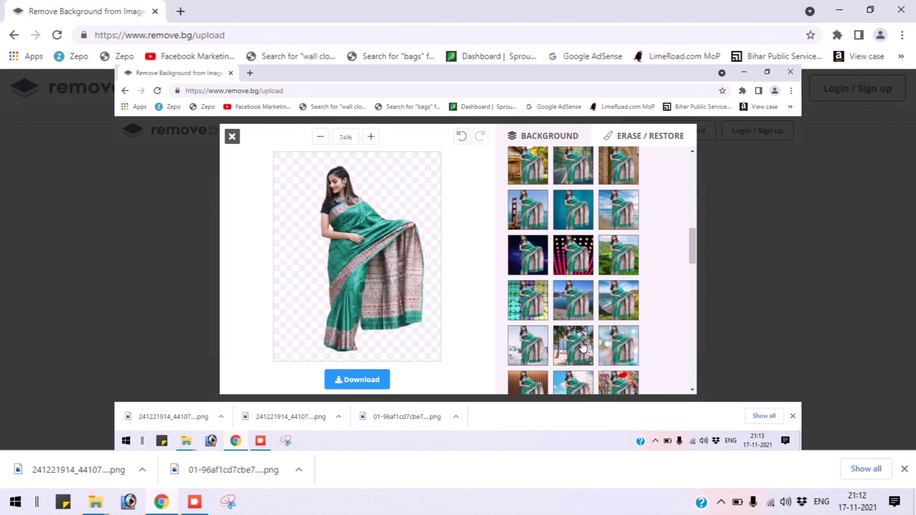
scroll(583, 347, down, 1)
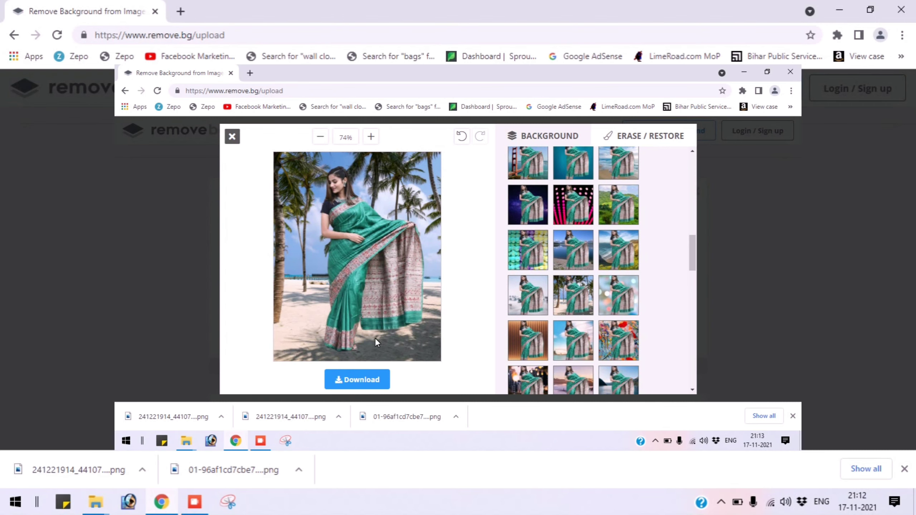
click(365, 380)
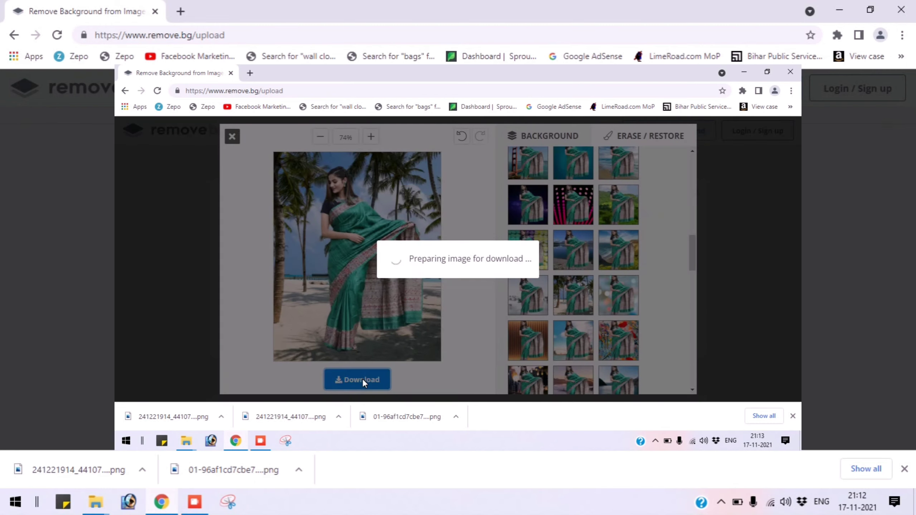
click(450, 273)
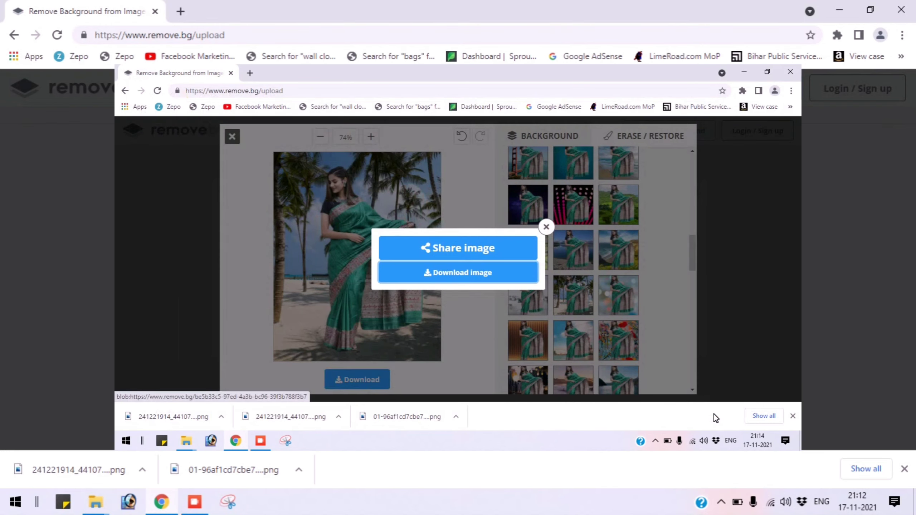
scroll(584, 247, up, 10)
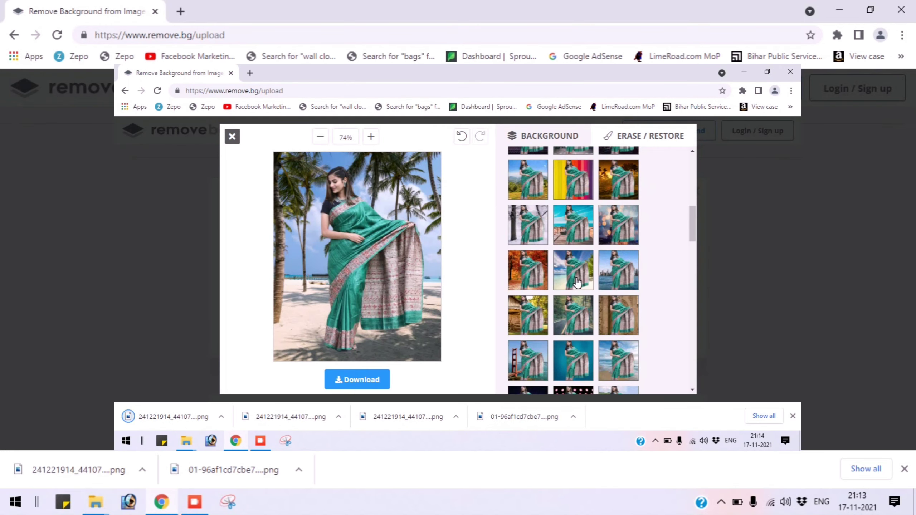
Try white, purple and pink solid colours, then set the background to teal
scroll(613, 259, up, 4)
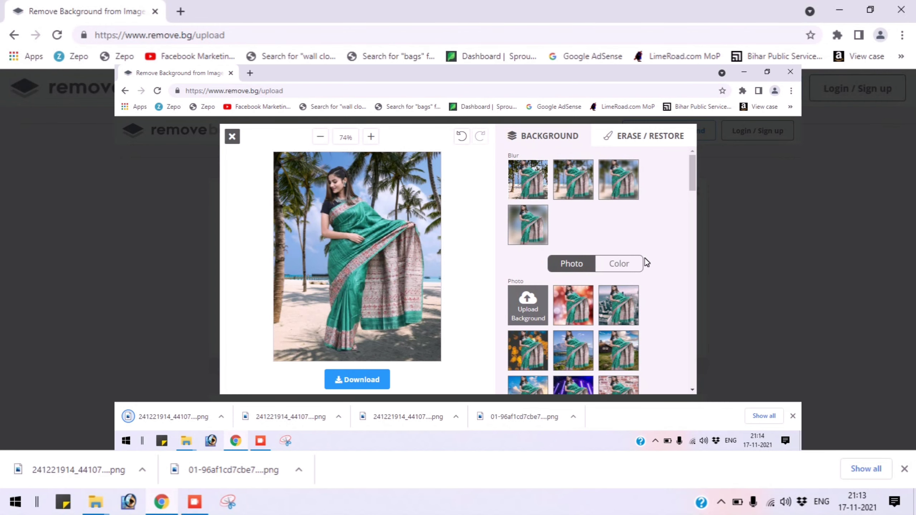
click(626, 269)
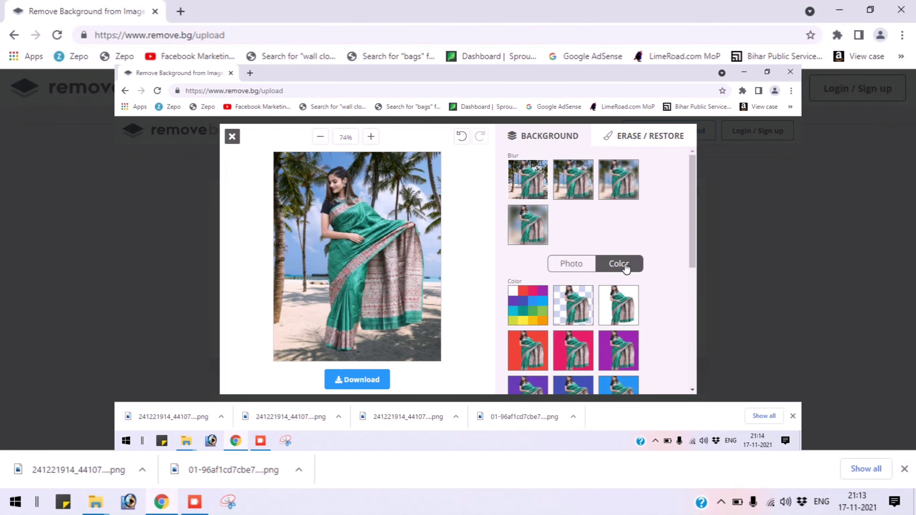
click(629, 307)
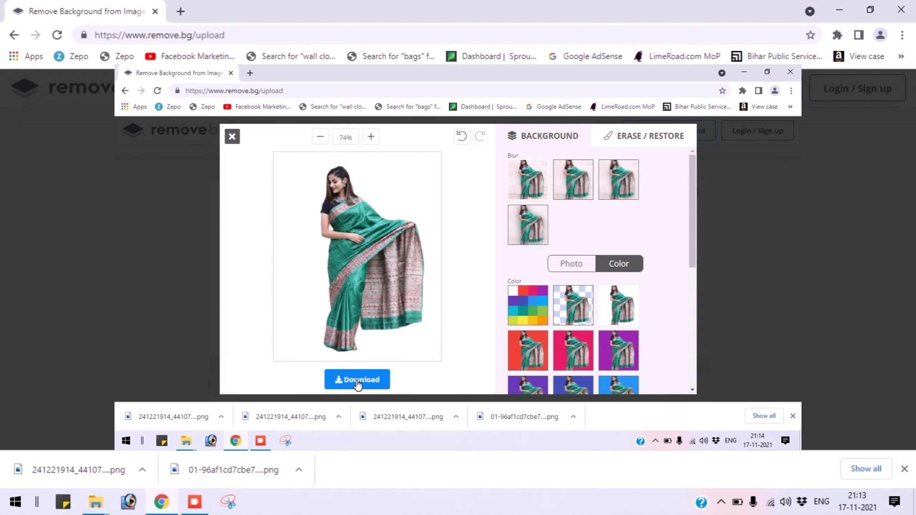
scroll(627, 274, down, 4)
click(633, 205)
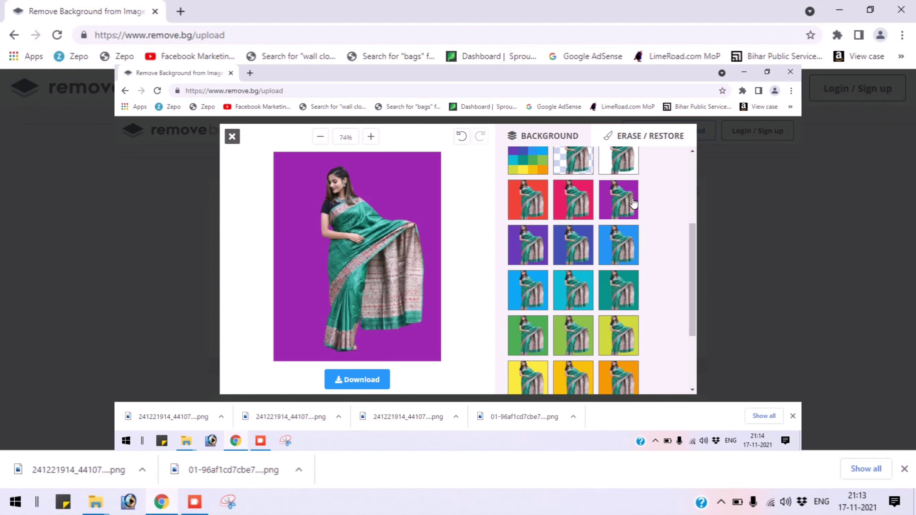
click(569, 204)
scroll(588, 227, down, 1)
scroll(591, 237, down, 1)
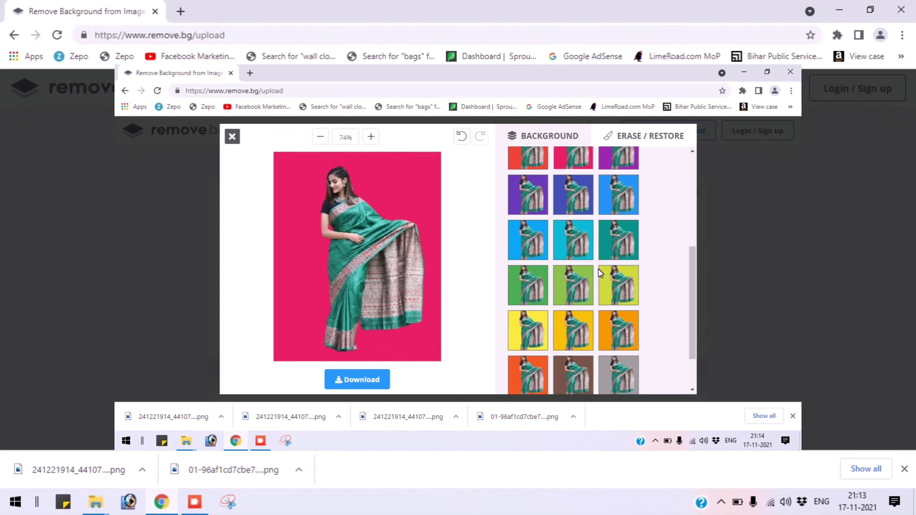
click(619, 245)
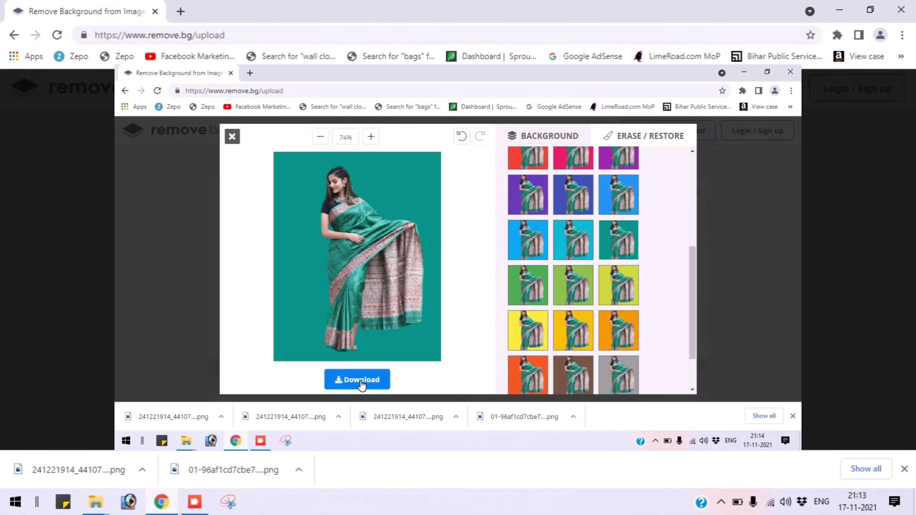
Download the teal version as a PNG into the saree folder
click(361, 386)
click(462, 283)
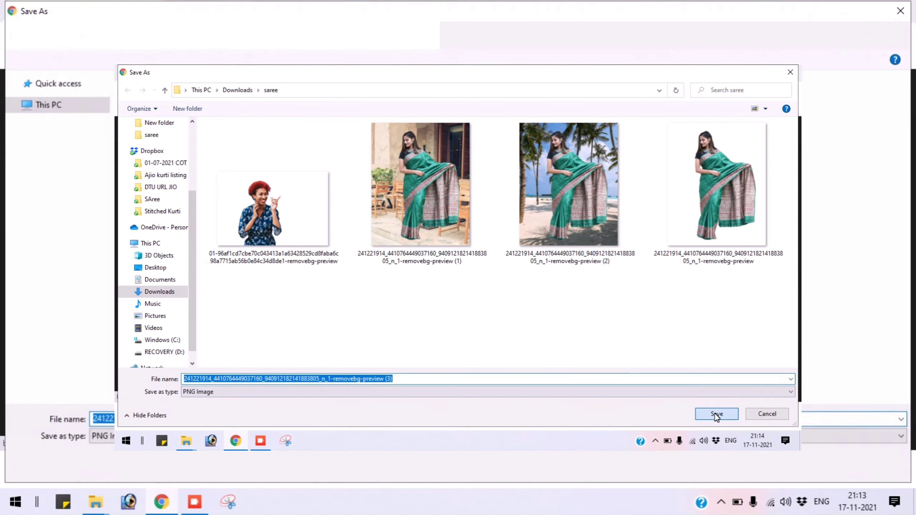
click(714, 413)
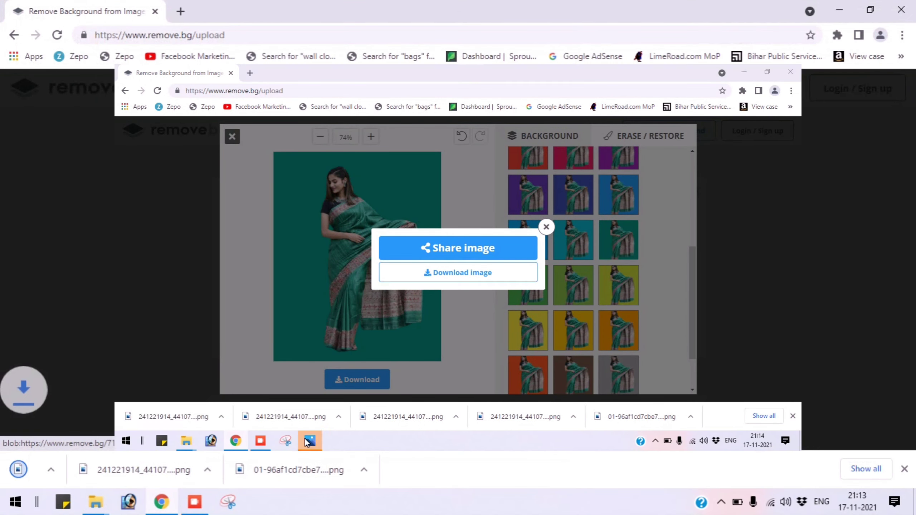
Open the downloaded teal-background PNG from the browser's download bar
click(72, 469)
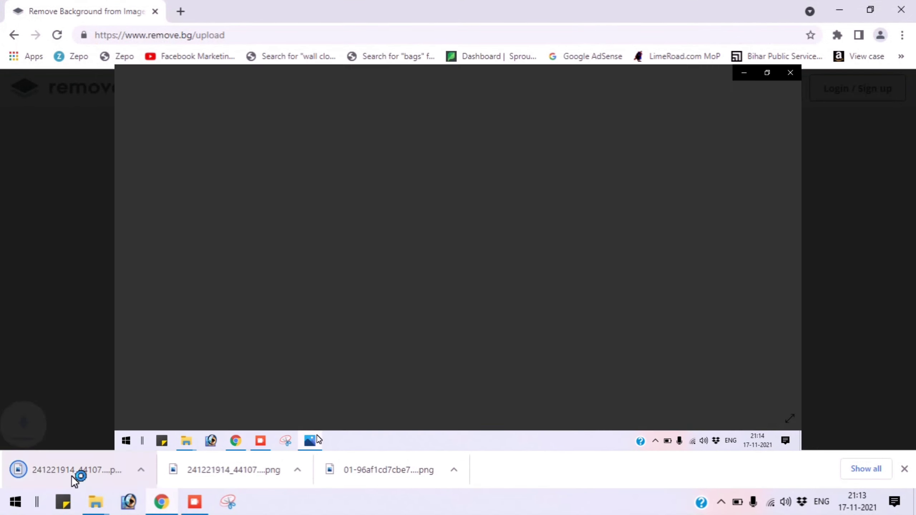